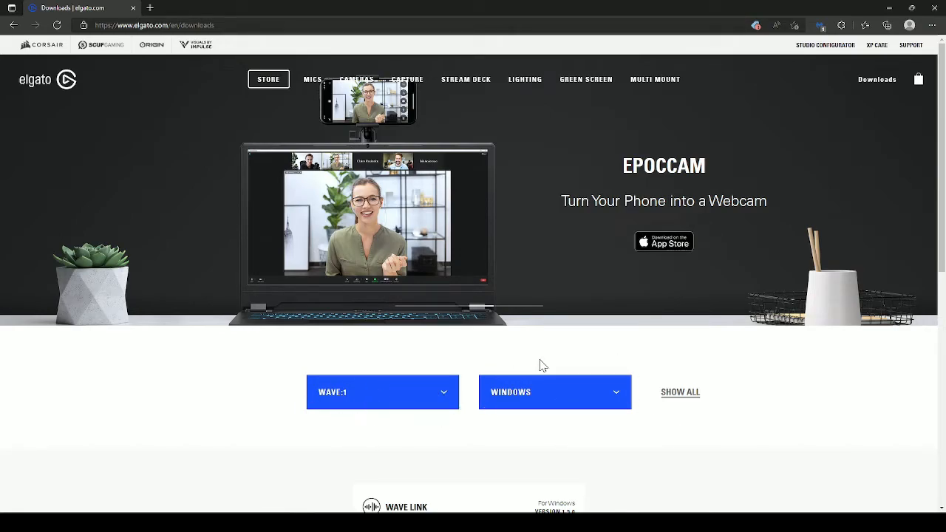
Look through the Windows downloads for the Wave:1 to find Wave Link.
scroll(591, 430, down, 5)
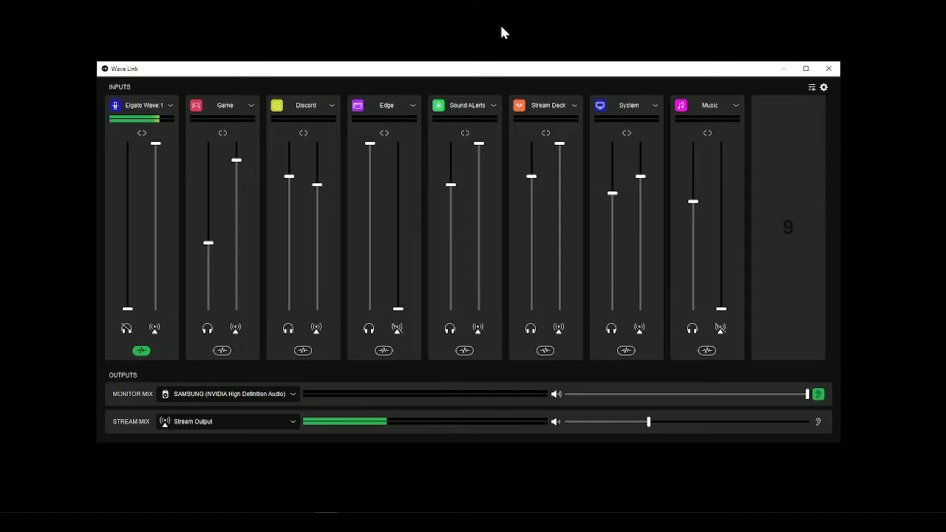
In Wave Link, examine the Elgato Wave:1 channel's device settings, including the choices for its dial function.
mouse_move(797, 171)
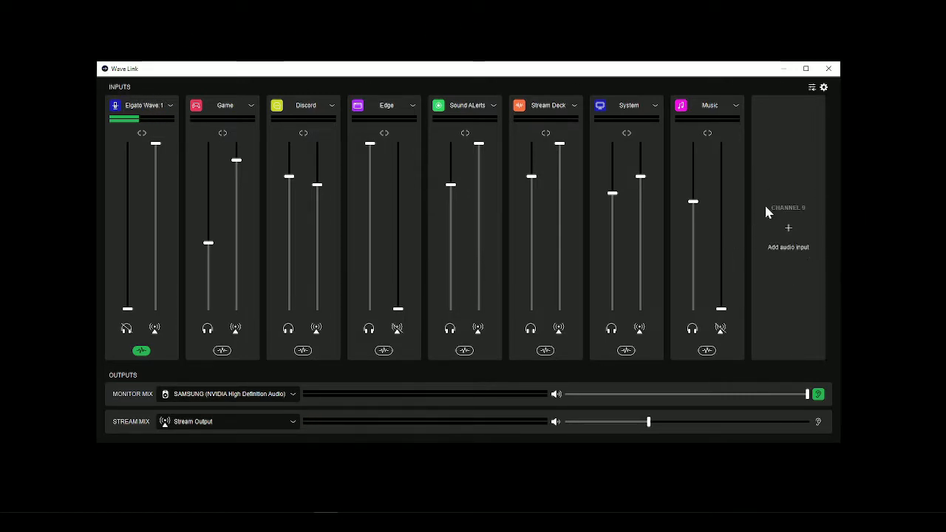
click(170, 107)
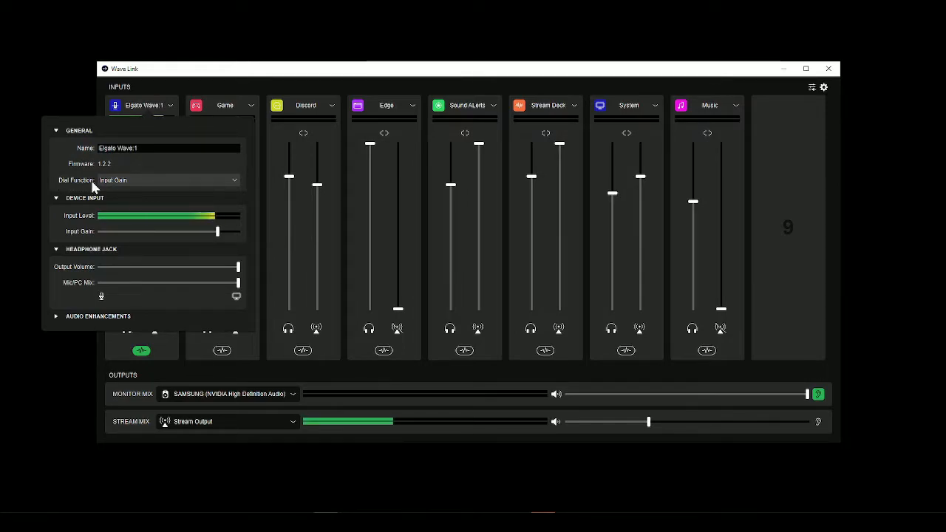
click(117, 181)
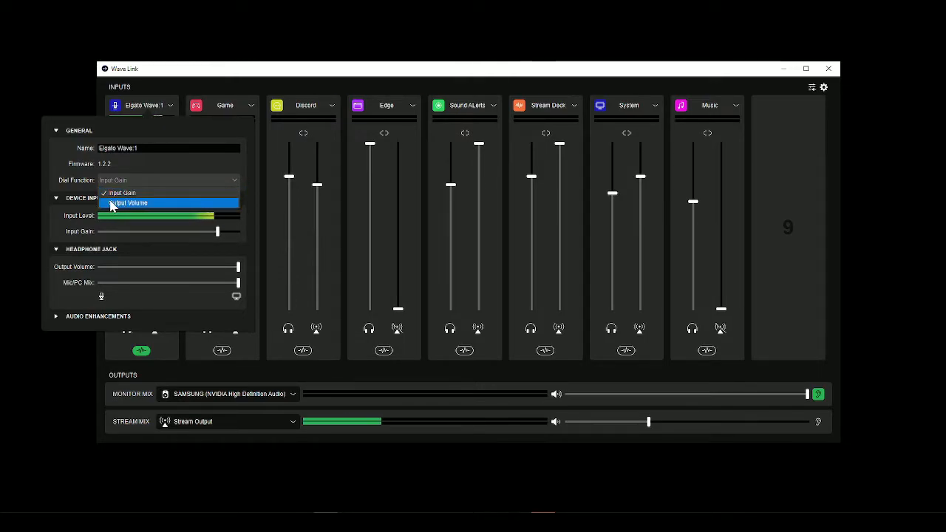
click(74, 179)
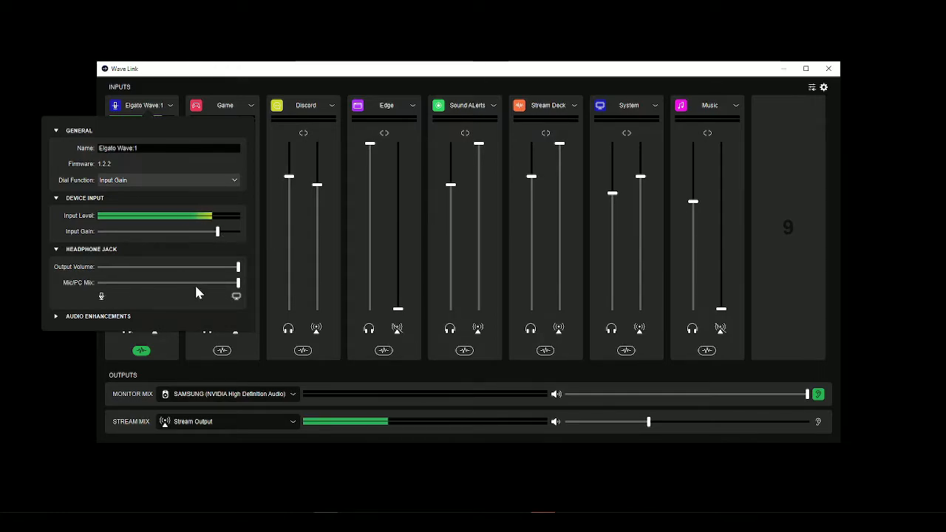
click(170, 108)
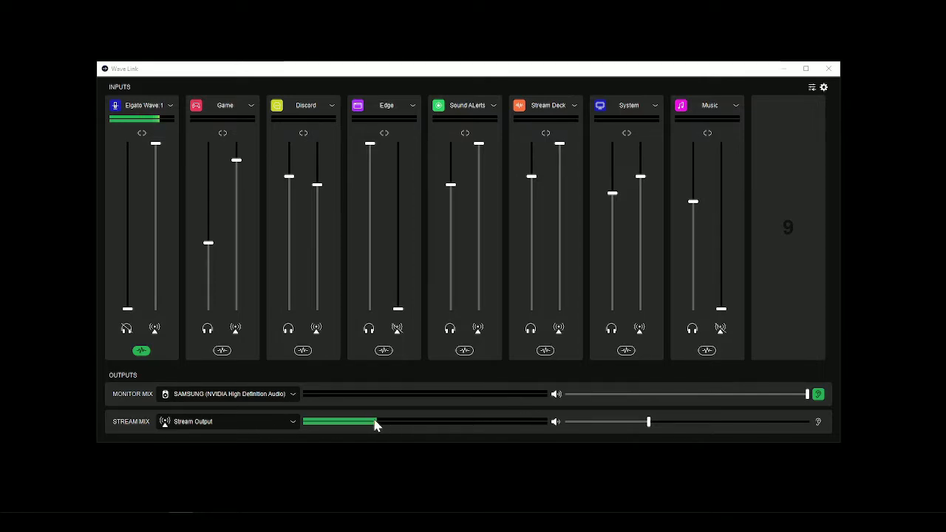
Examine the output devices offered for the Monitor Mix and the option to add an audio input on channel 9.
click(290, 394)
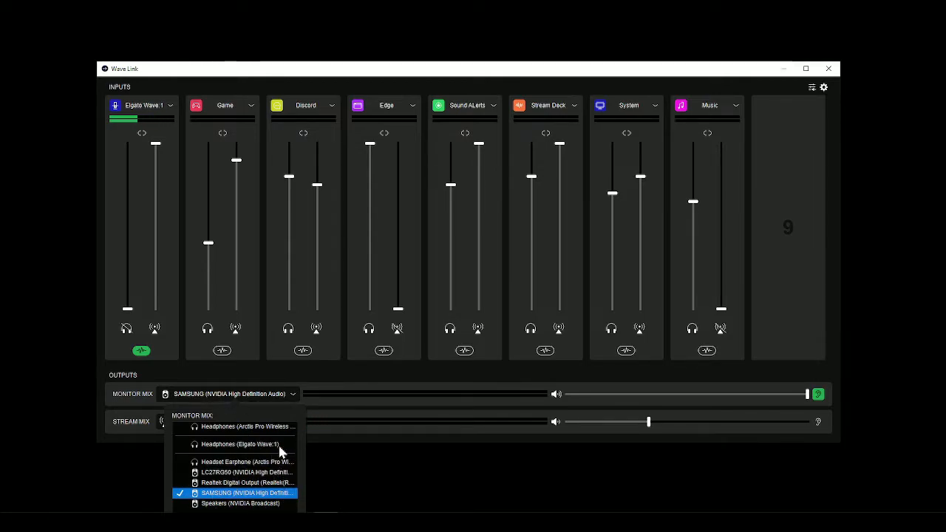
click(289, 397)
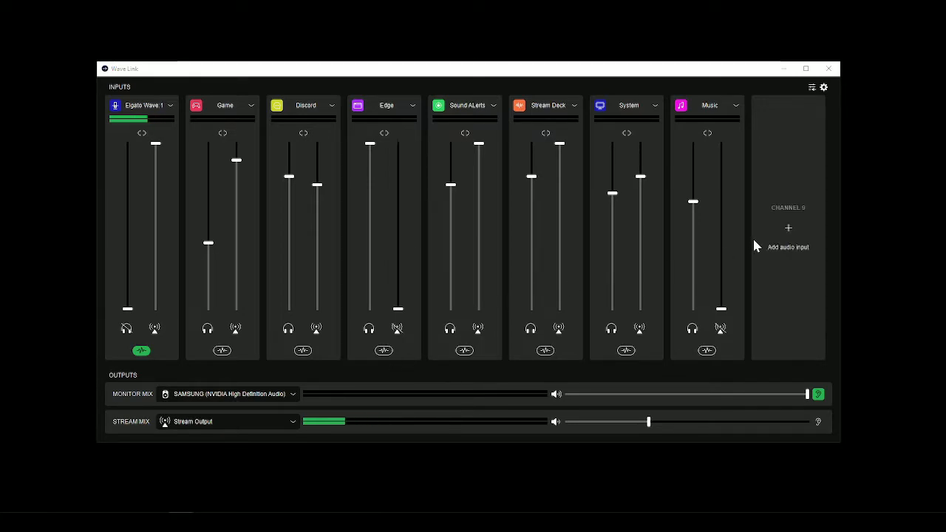
click(788, 230)
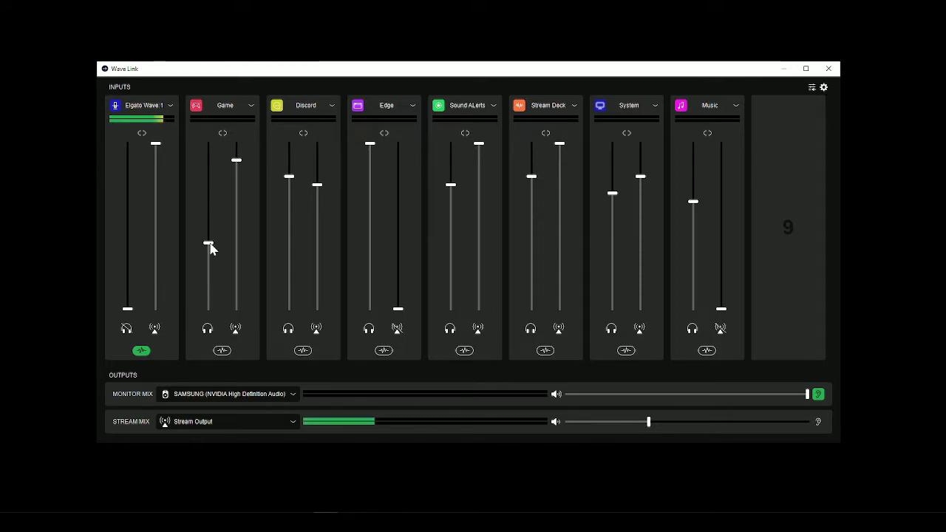
Raise the Game channel's monitor volume level with its stream volume, and lower it again to about one third.
drag(210, 248, 210, 165)
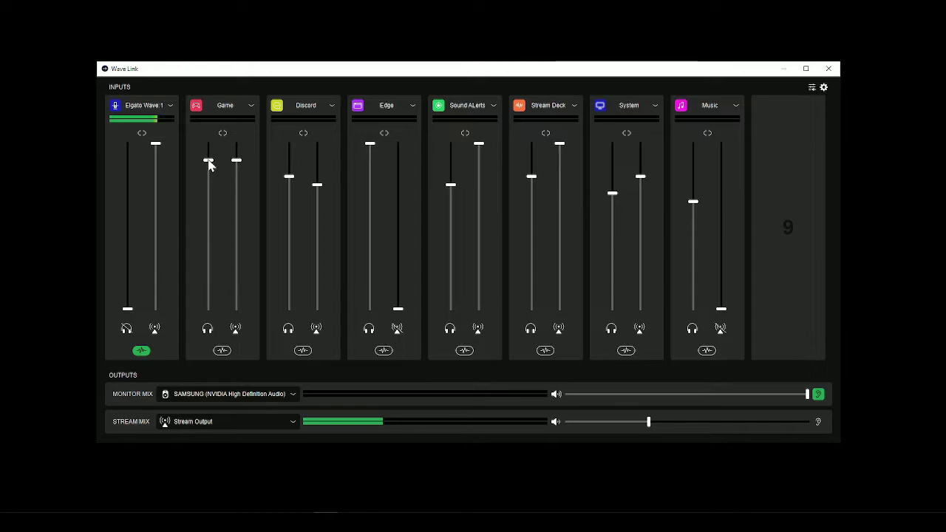
drag(210, 164, 206, 250)
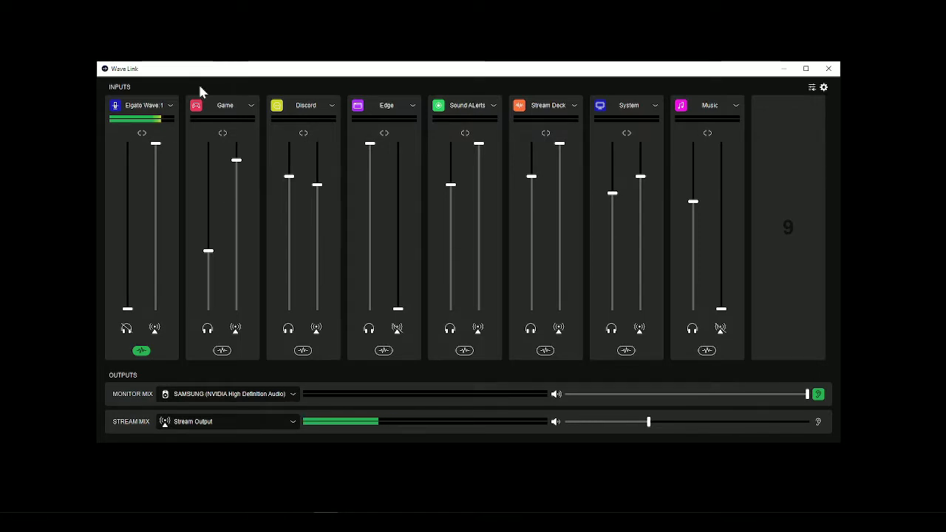
Open the Windows app volume and device preferences and examine the output and input device choices for Discord.
click(812, 88)
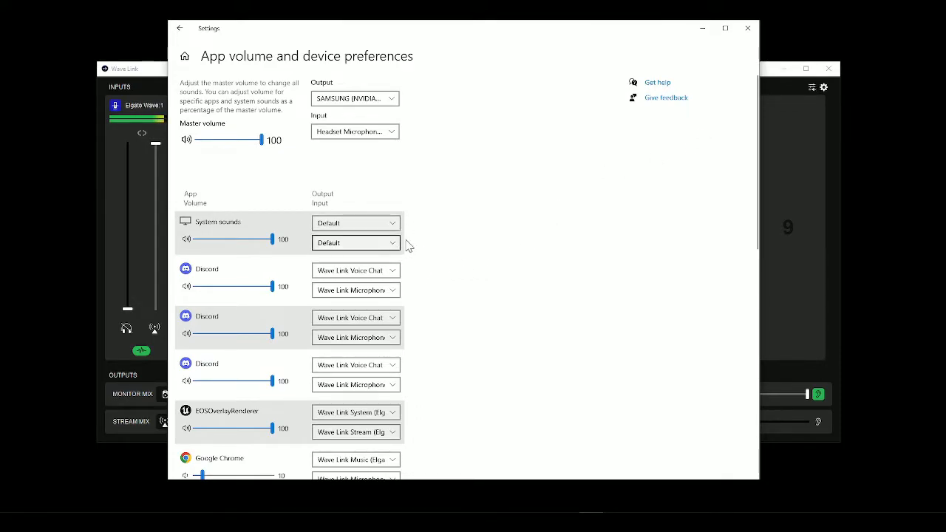
click(369, 277)
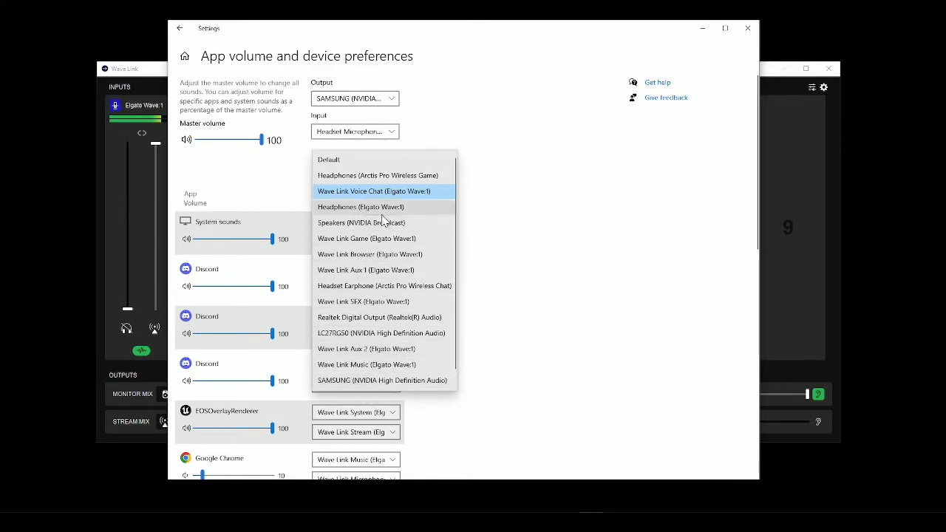
click(477, 221)
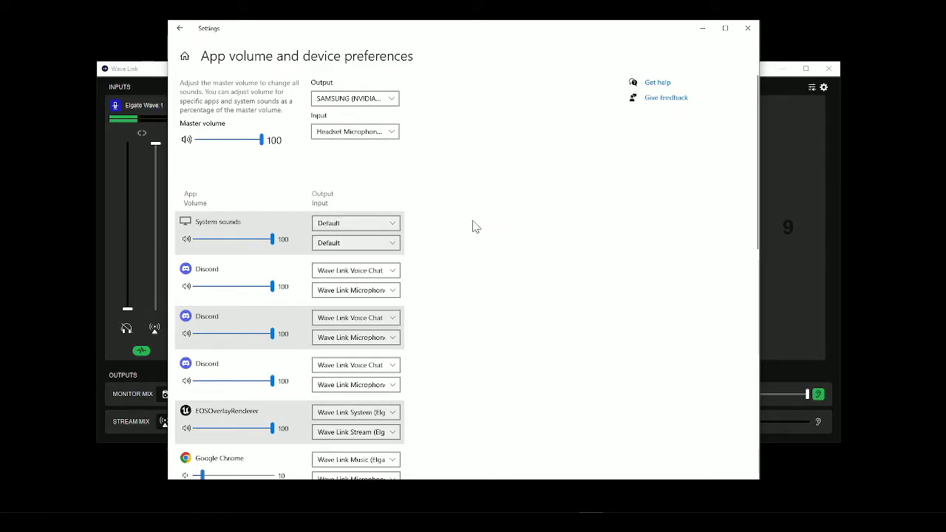
click(390, 292)
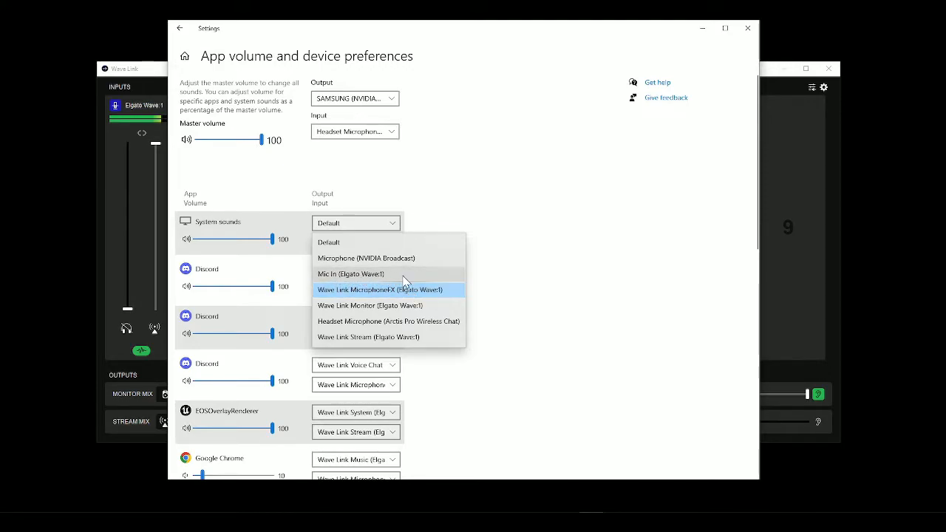
click(486, 279)
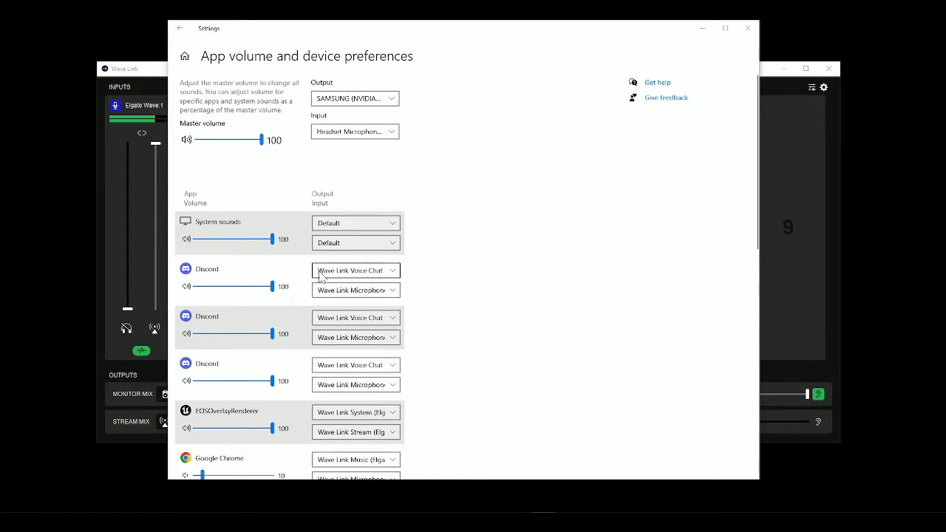
click(375, 271)
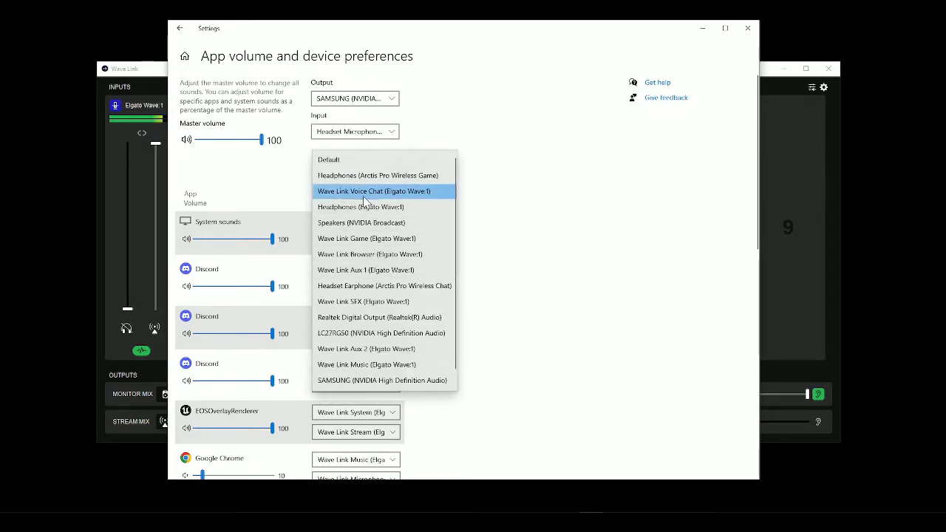
click(479, 202)
click(352, 292)
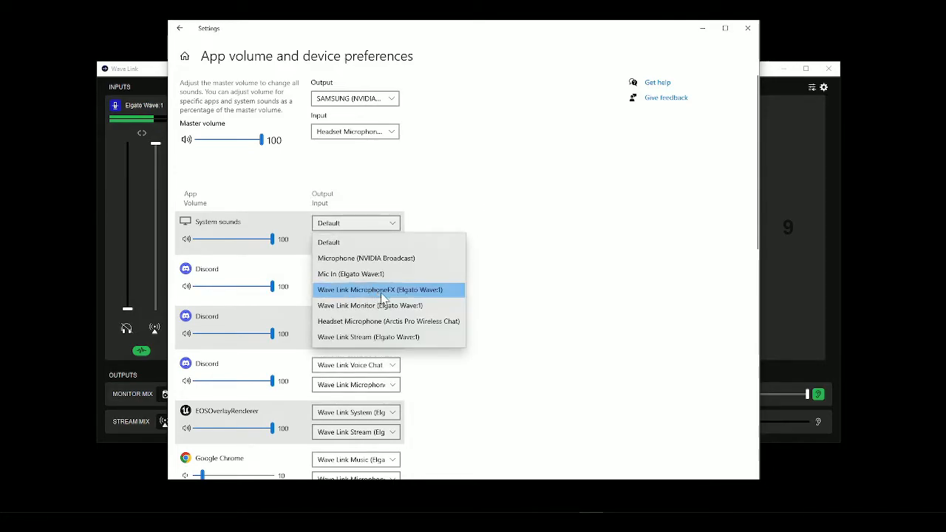
click(488, 294)
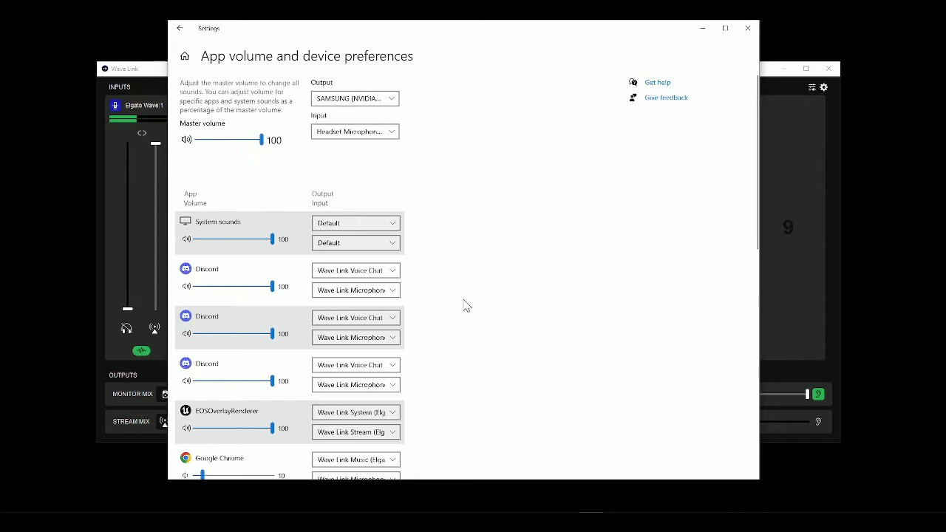
Examine the output and input device choices for Rocket League and review the routing of the other listed apps.
scroll(462, 299, down, 6)
scroll(443, 281, down, 2)
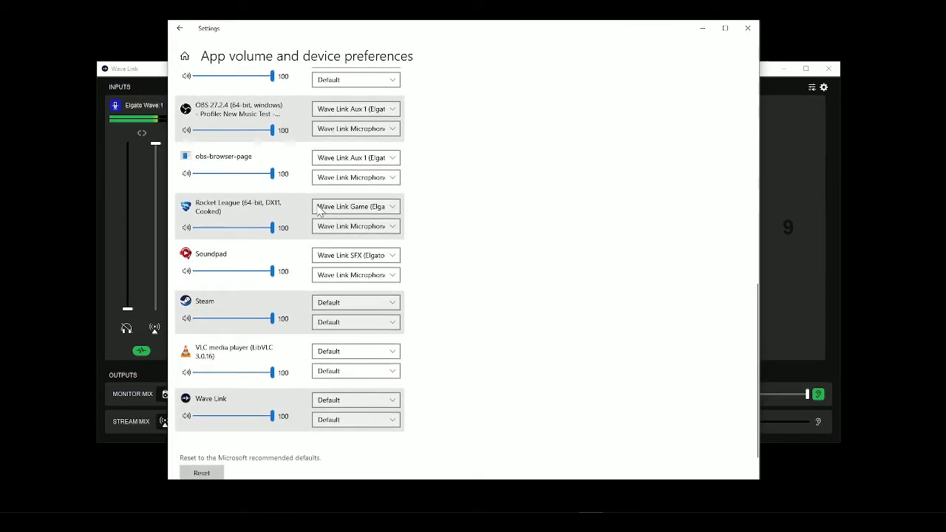
click(369, 207)
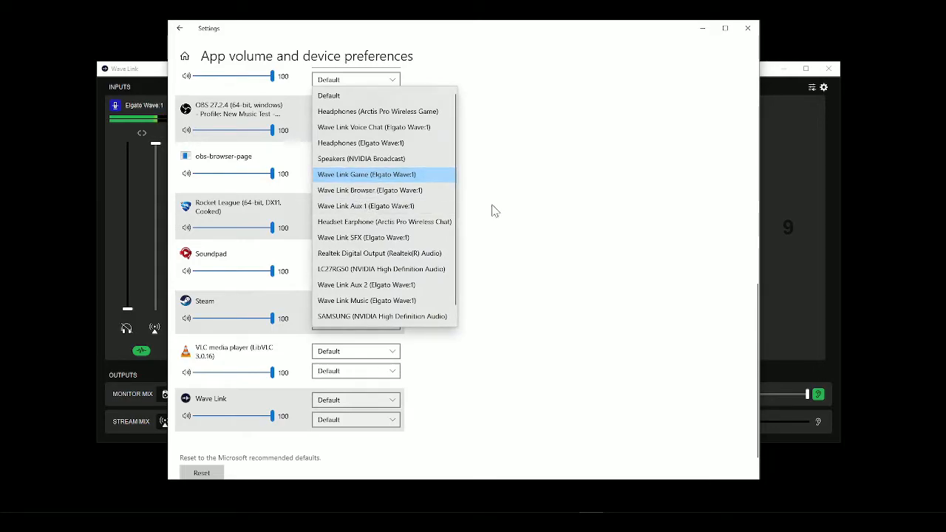
click(510, 233)
click(359, 226)
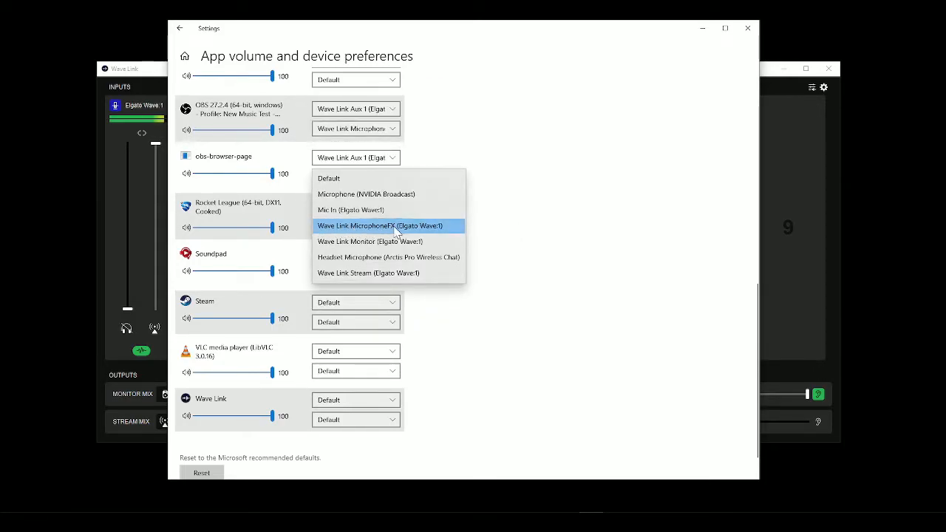
click(479, 234)
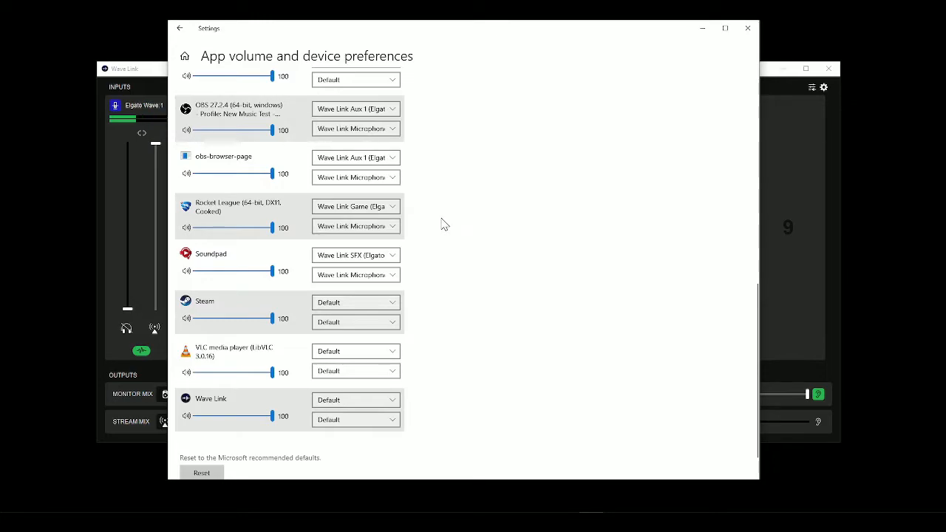
scroll(469, 254, up, 1)
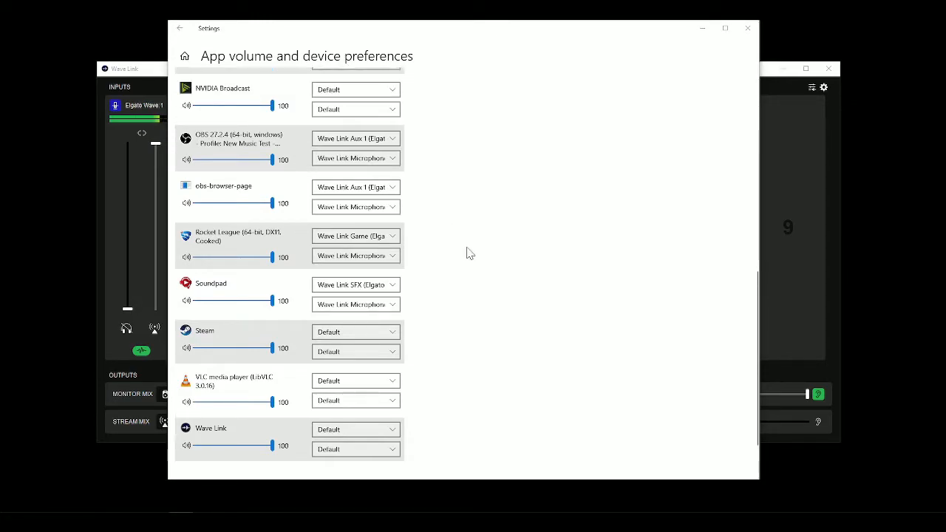
scroll(455, 222, up, 6)
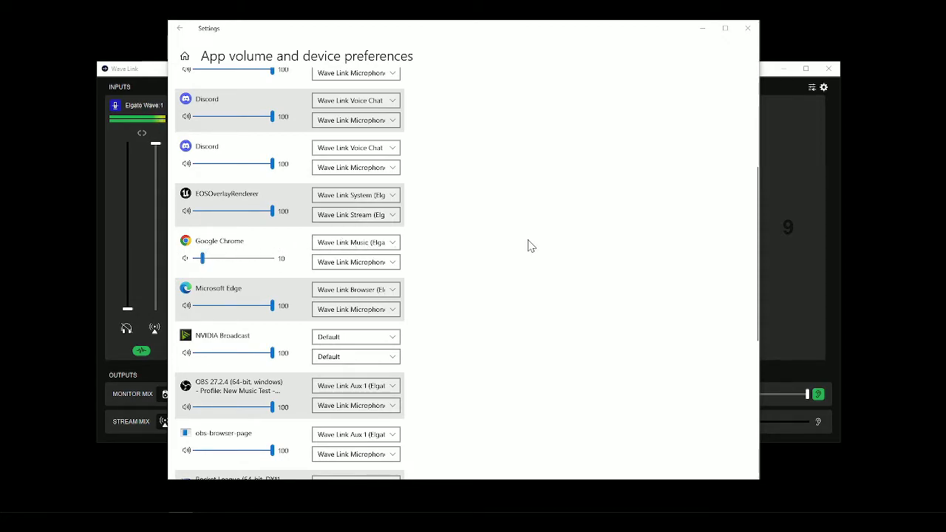
Switch back to Wave Link and route the Music channel to the stream mix.
click(768, 81)
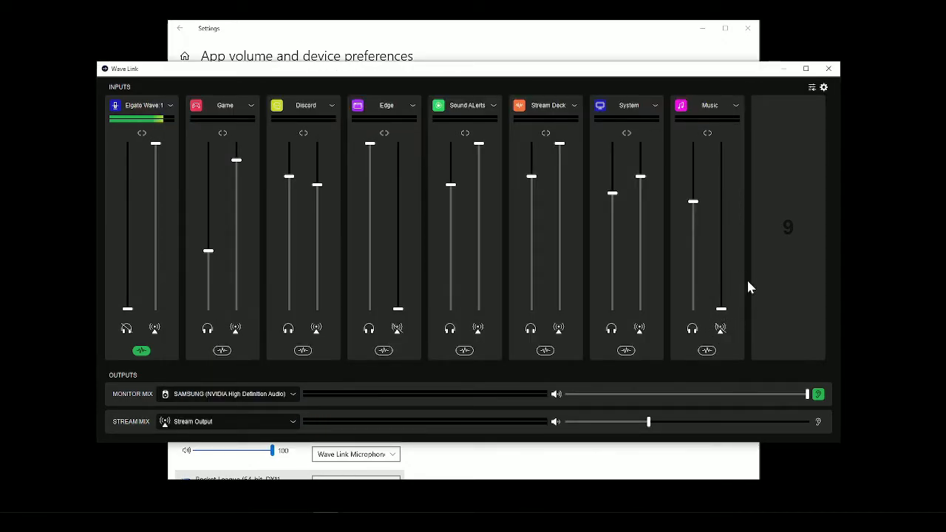
mouse_move(755, 325)
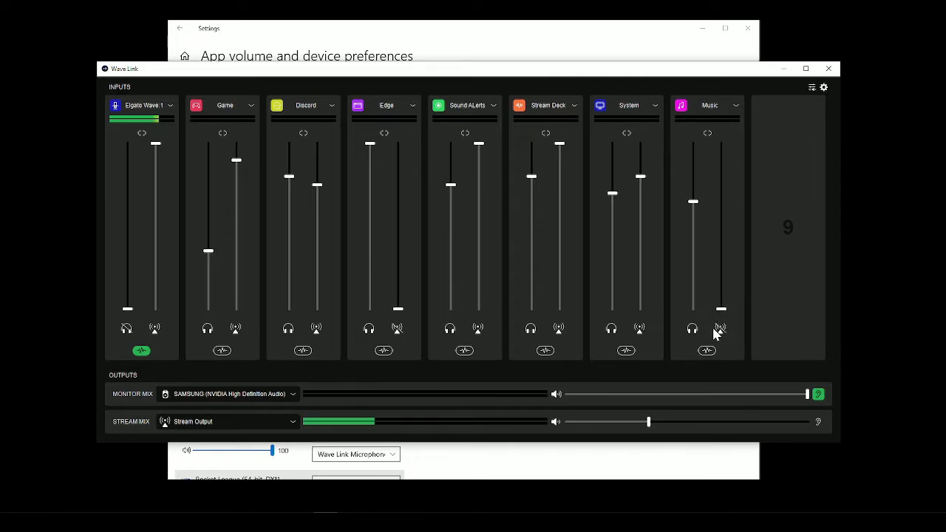
click(721, 330)
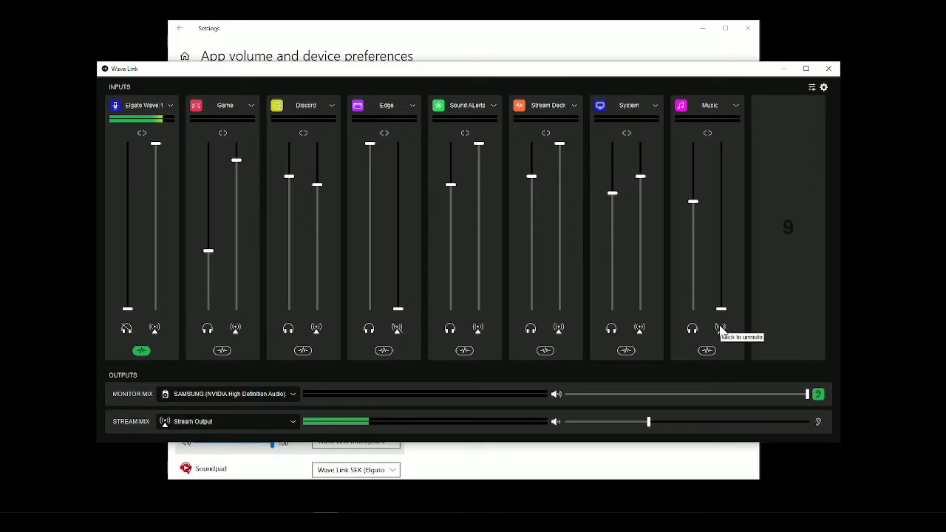
Return to the Windows app volume preferences to check the app assignments, and close the Settings window.
click(627, 43)
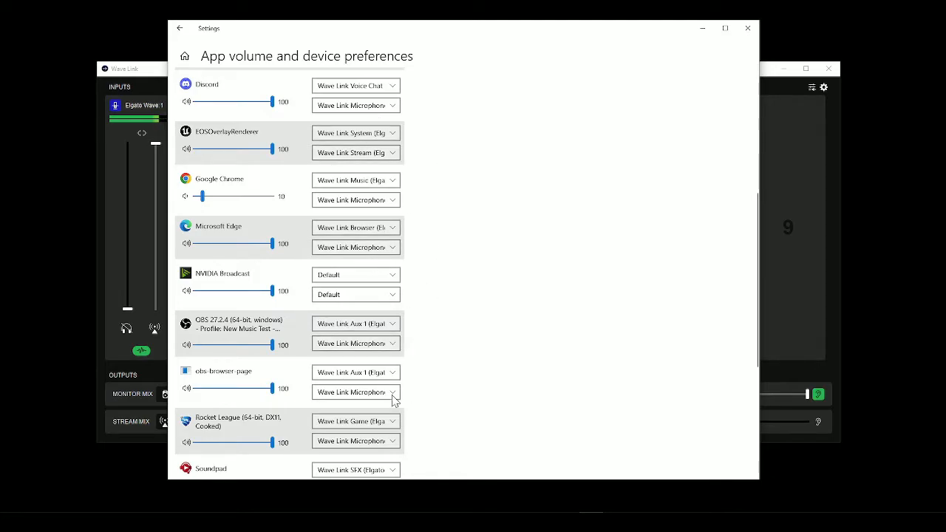
click(747, 28)
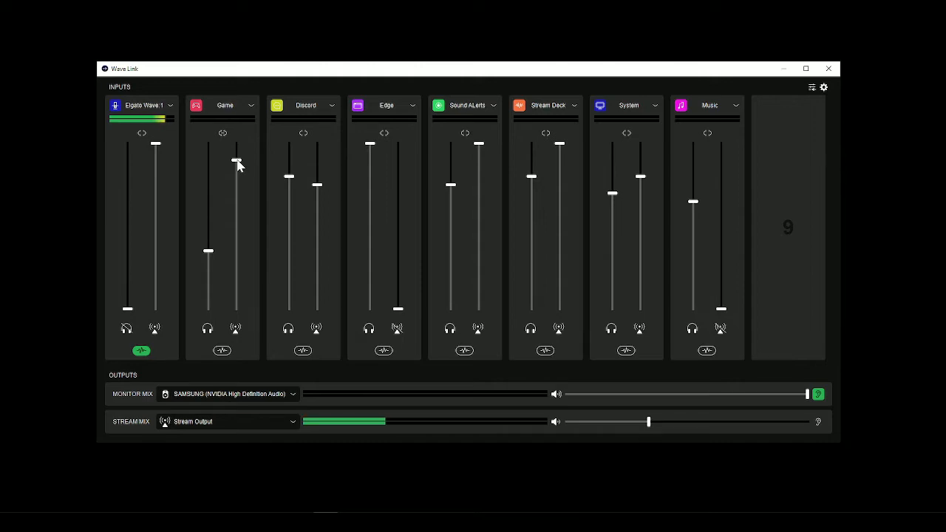
mouse_move(238, 162)
mouse_move(237, 162)
mouse_down()
mouse_move(237, 187)
mouse_move(243, 164)
mouse_up()
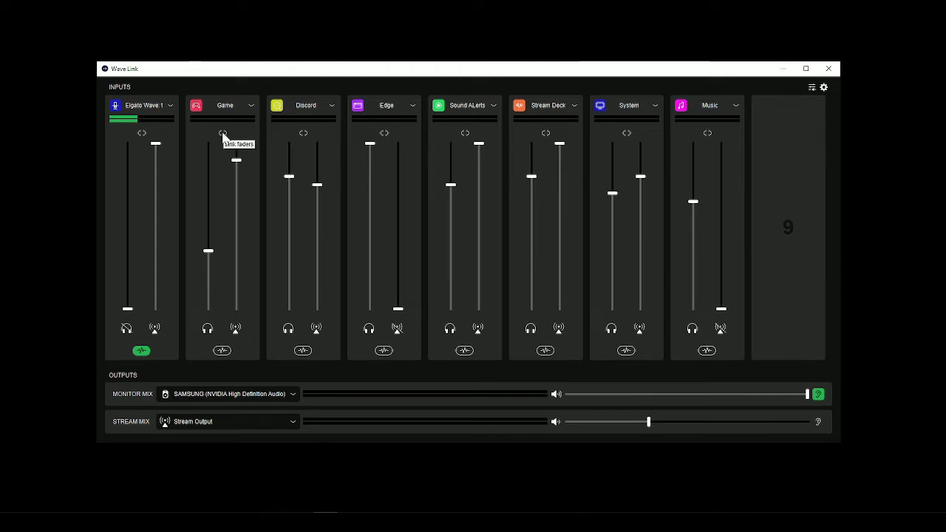
Open the Game channel's audio effects, examine the list of effects that can be added, and close it.
click(223, 352)
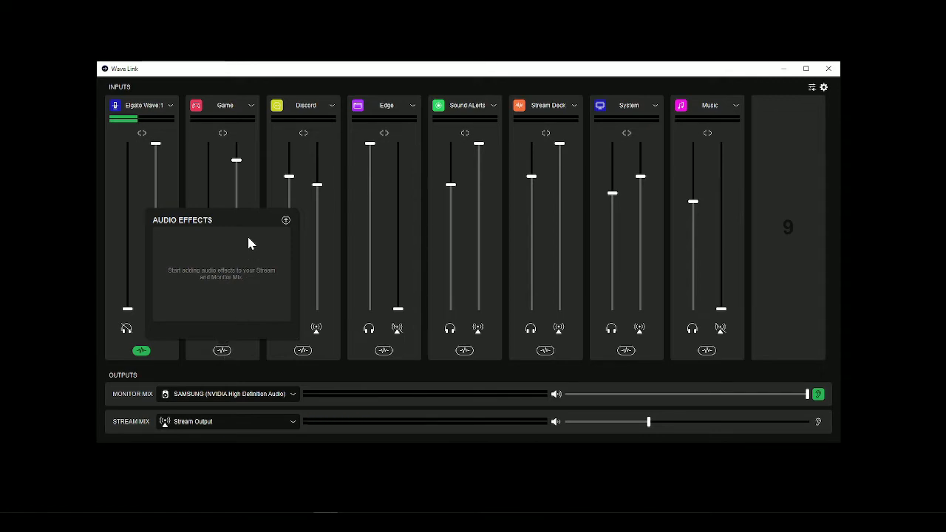
click(286, 221)
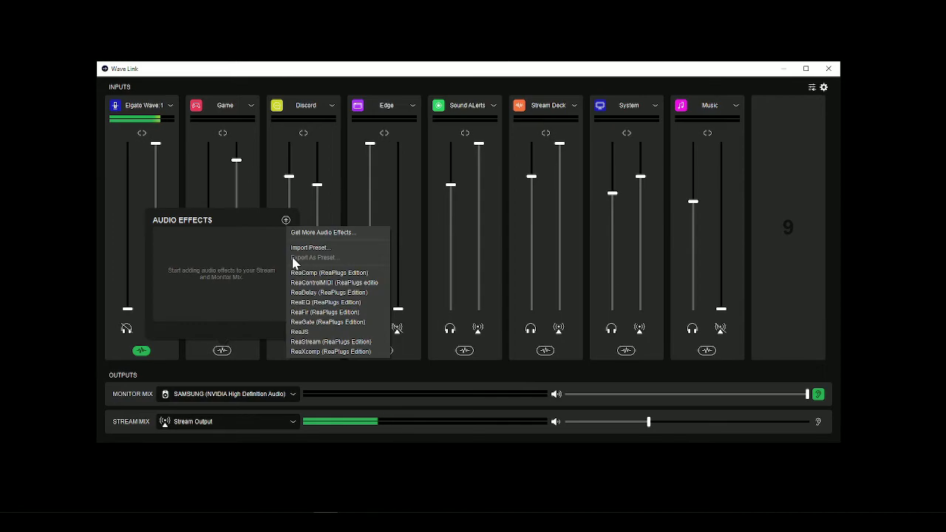
click(246, 196)
click(245, 197)
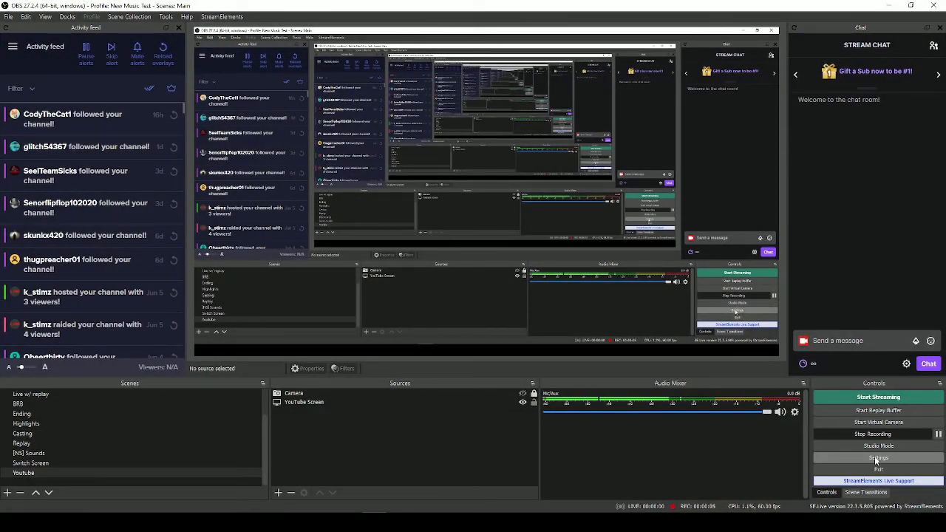
In OBS, open the audio settings to examine the global audio devices.
click(874, 455)
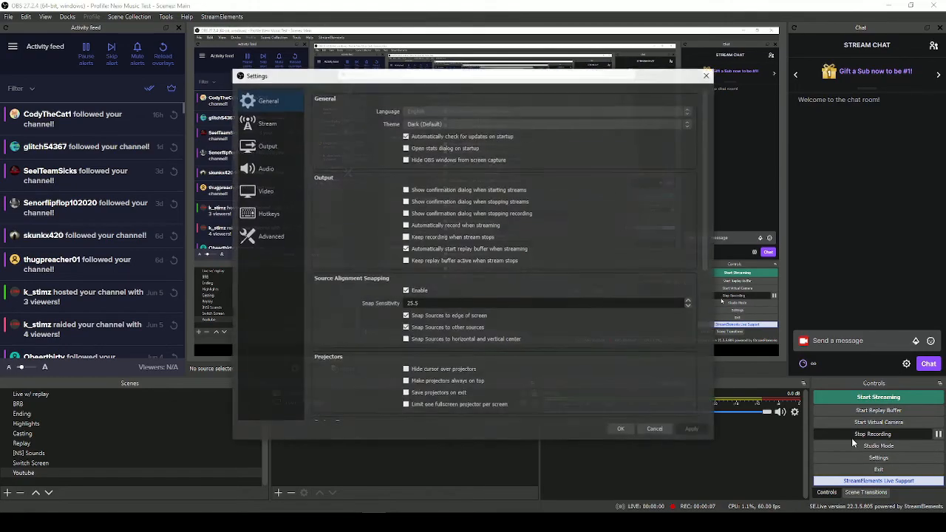
click(266, 169)
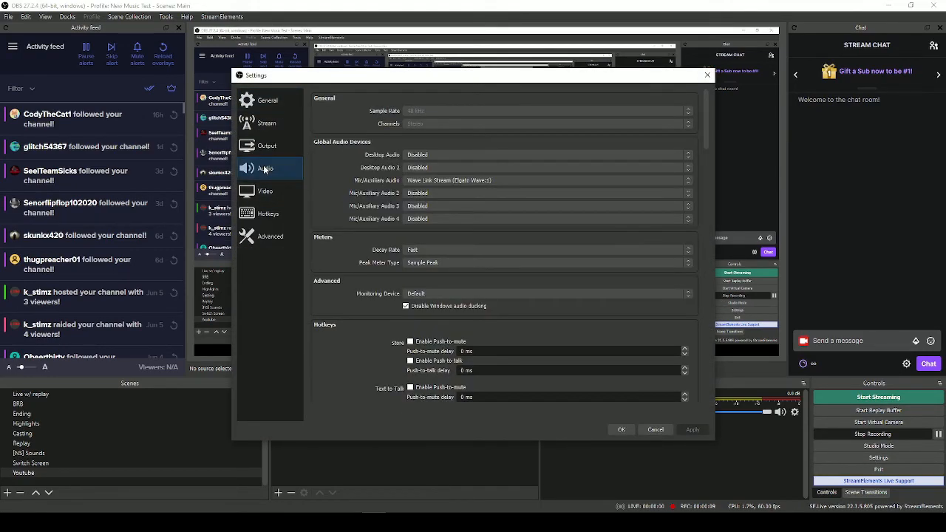